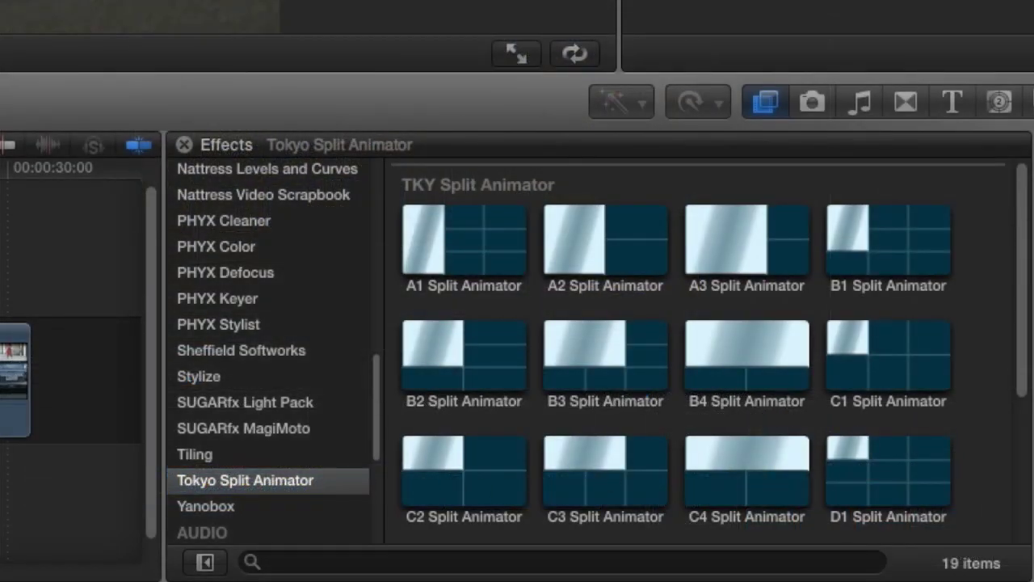
- Preview the A1 Split Animator look, then apply A2 Split Animator to clip KC3_0302_01
left_click_drag(1020, 208, 1025, 259)
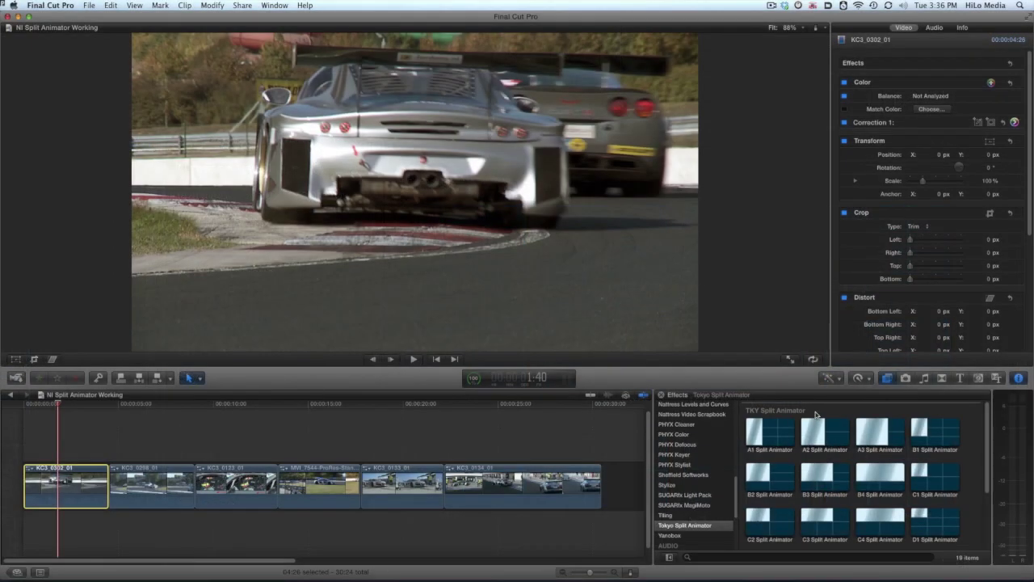
left_click(766, 428)
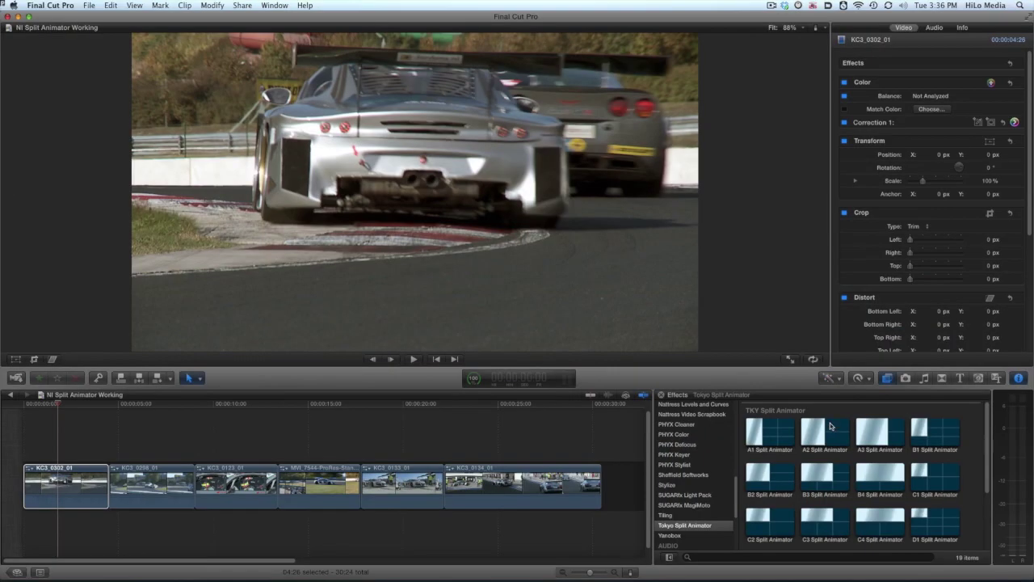
left_click_drag(831, 426, 71, 480)
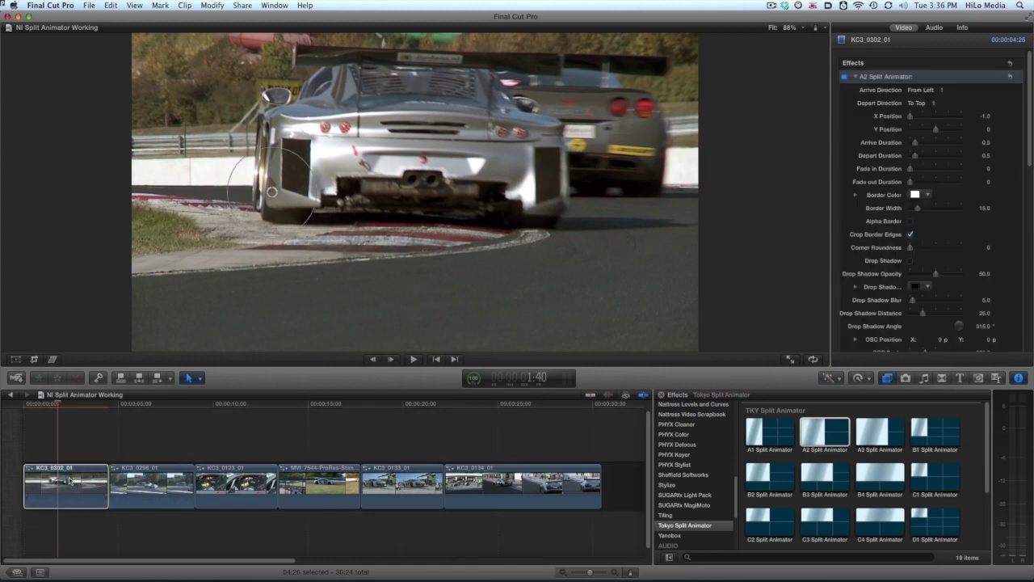
left_click(69, 480)
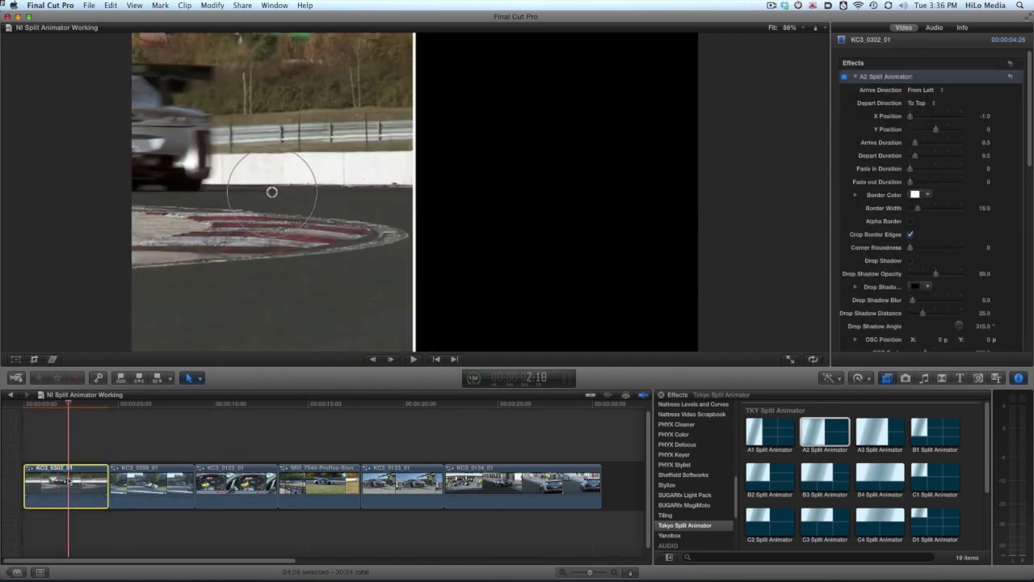
key("Home")
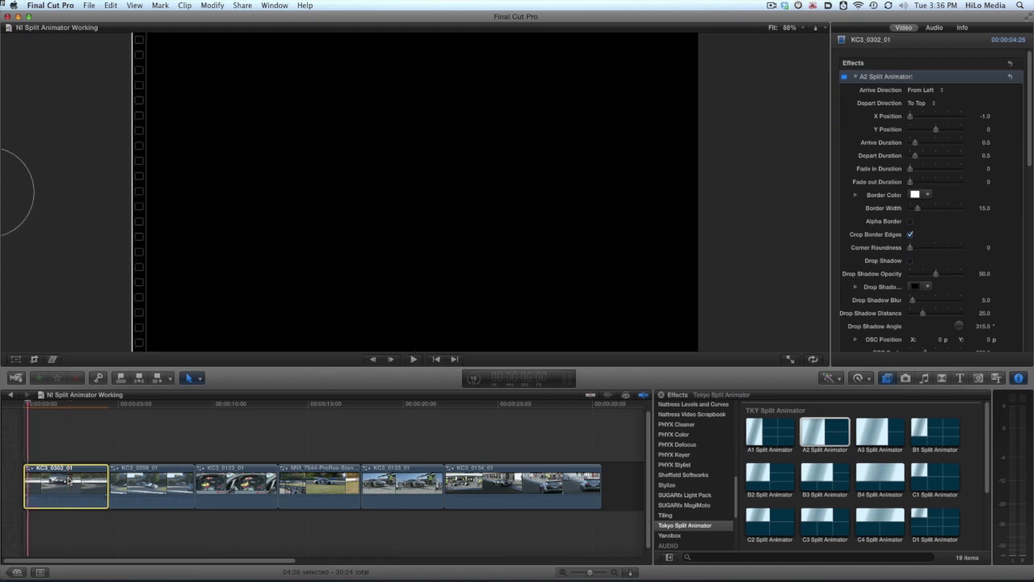
key("space")
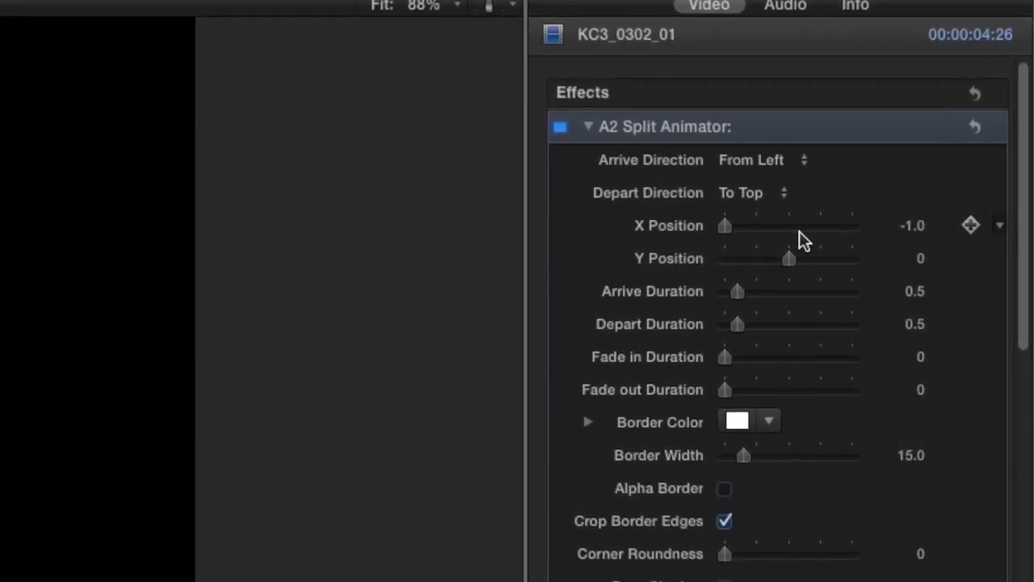
- Set A2 Split Animator to arrive From Bottom and depart To Left, then play it back
left_click(779, 164)
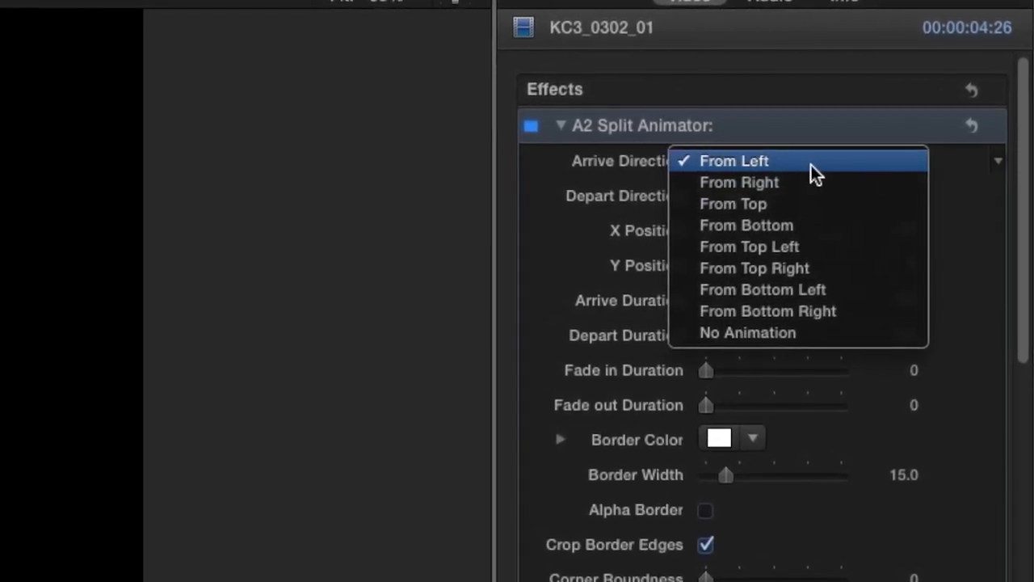
left_click(800, 221)
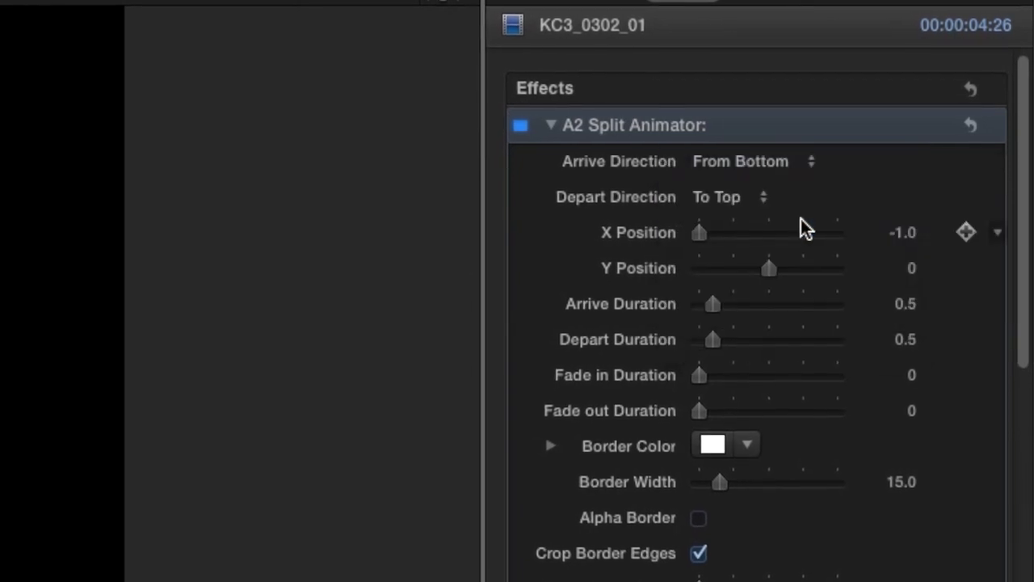
left_click(731, 197)
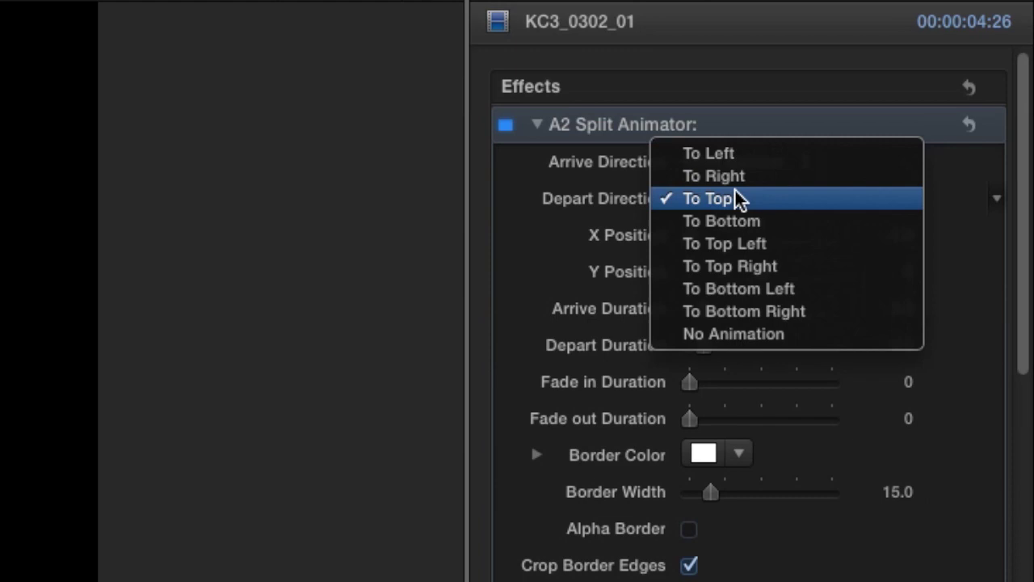
left_click(735, 161)
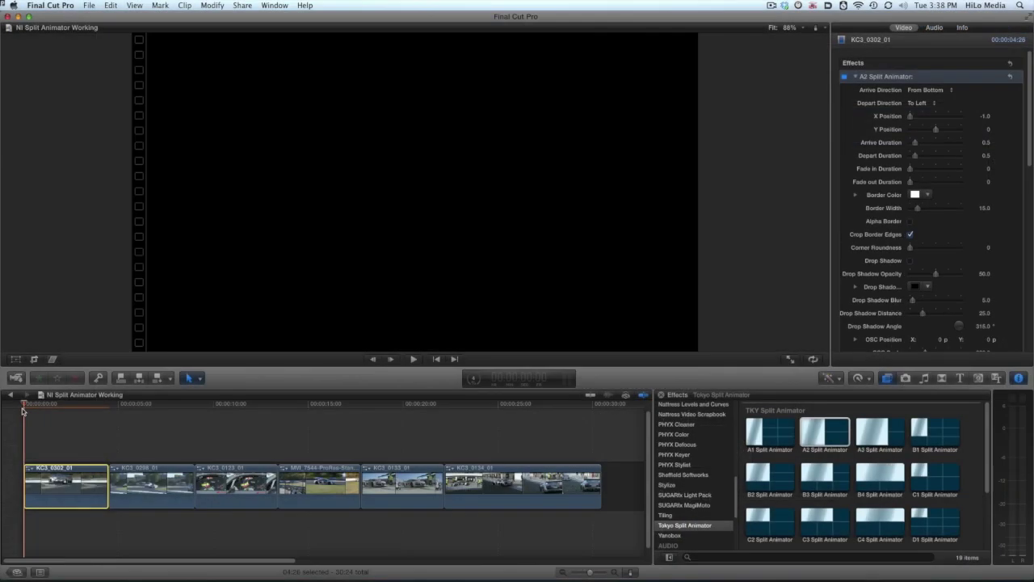
key("space")
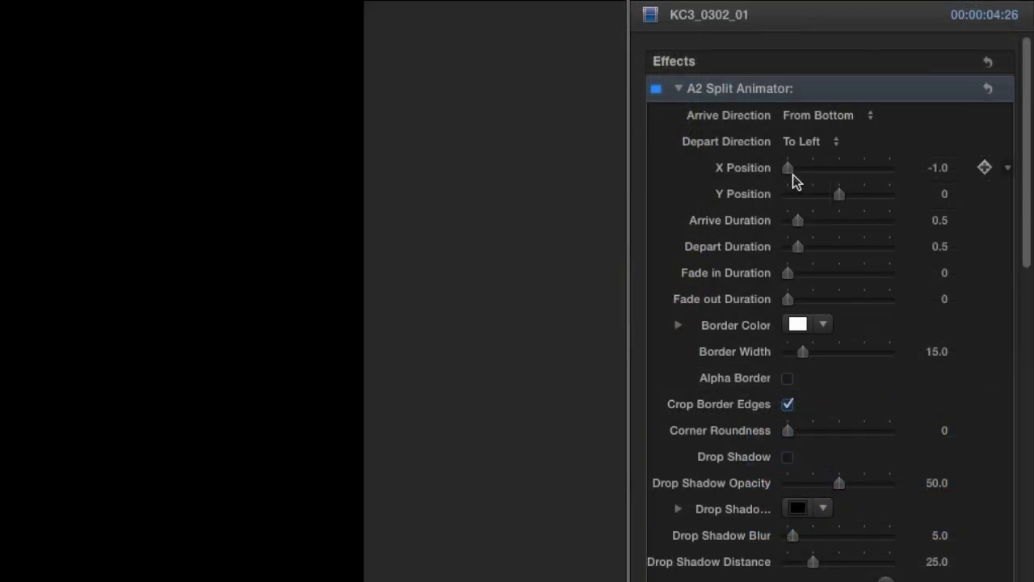
- Try the X/Y Position and fade sliders, reset them, and lift the clip above the storyline
left_click_drag(794, 178, 956, 187)
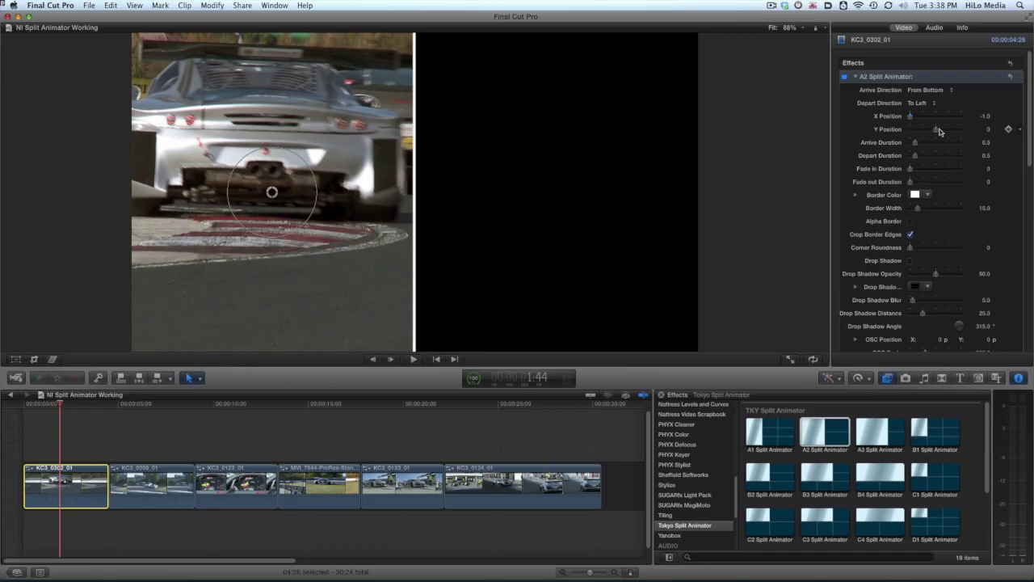
left_click_drag(940, 131, 874, 137)
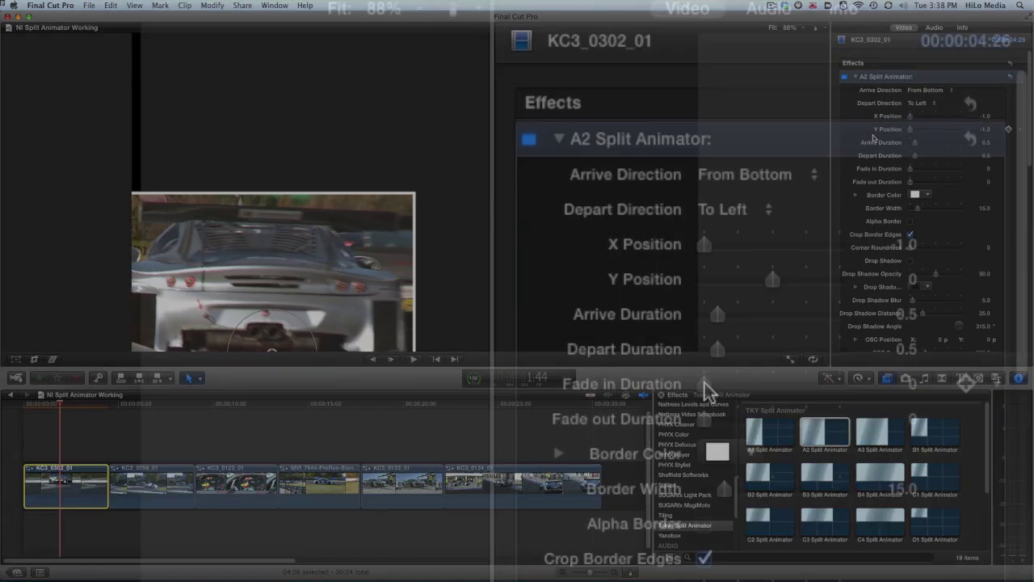
left_click_drag(909, 169, 974, 172)
left_click_drag(877, 396, 619, 399)
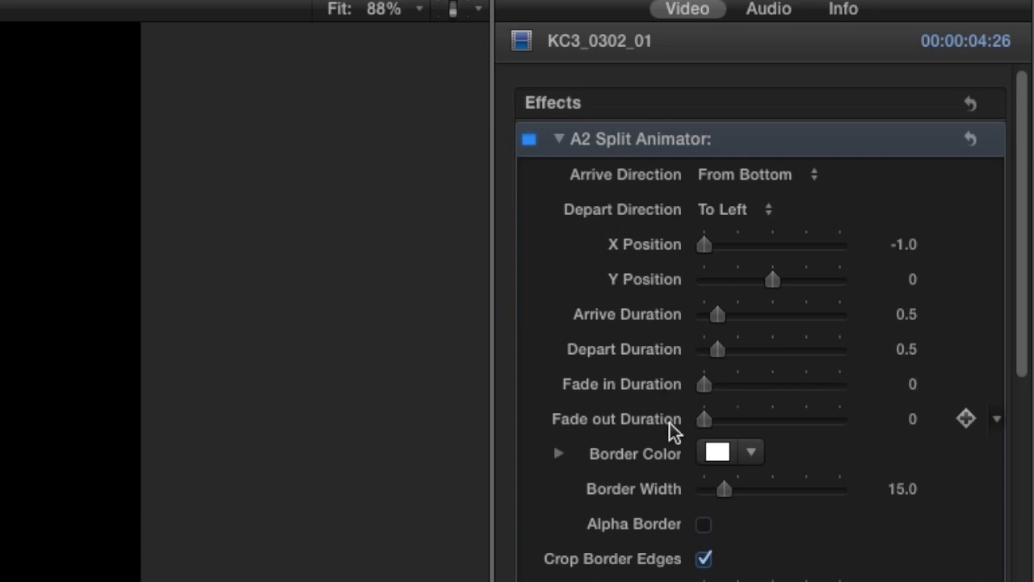
left_click_drag(714, 421, 656, 420)
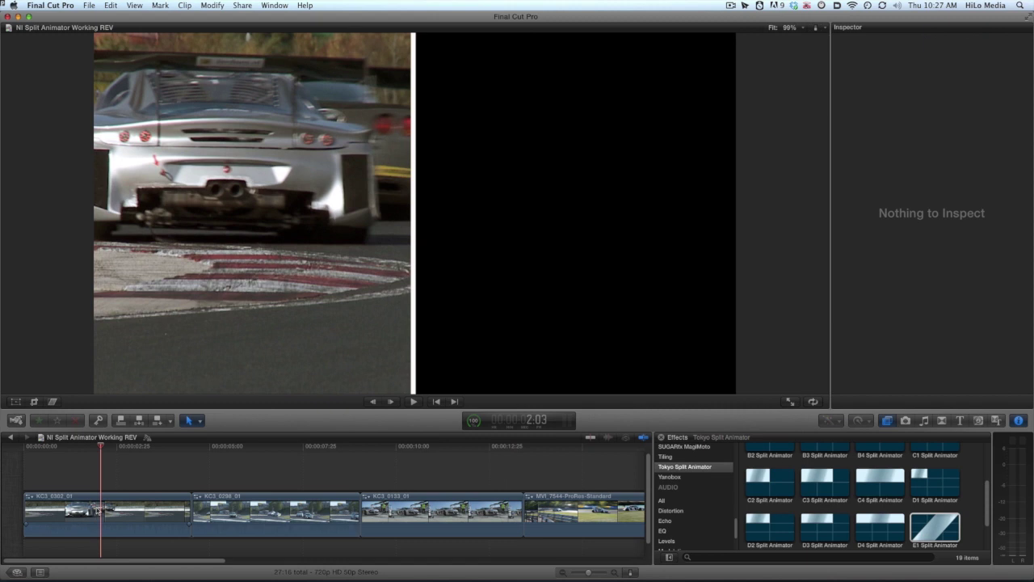
left_click_drag(101, 507, 101, 475)
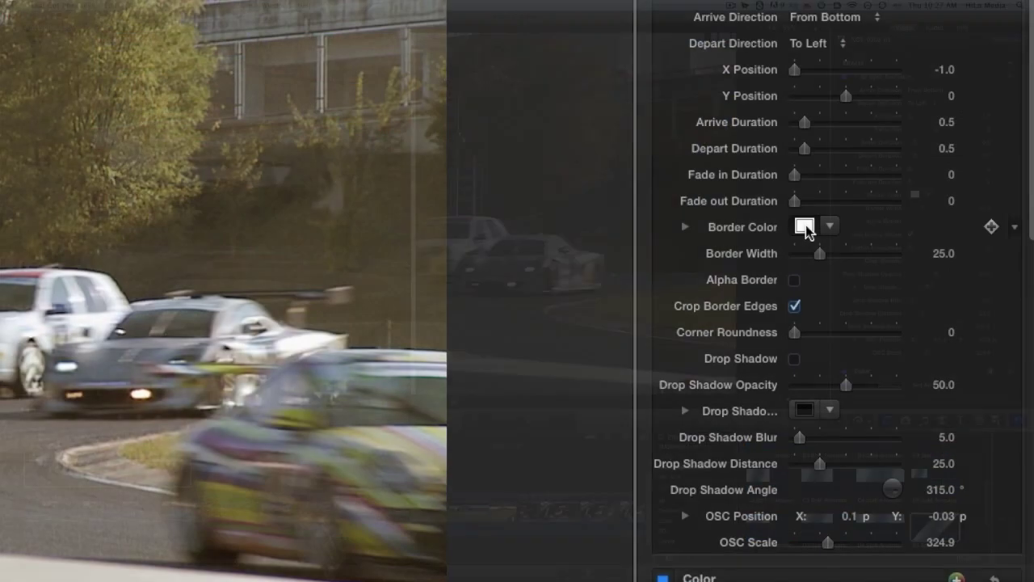
- Set the split clip's Border Color to dark blue
left_click(808, 224)
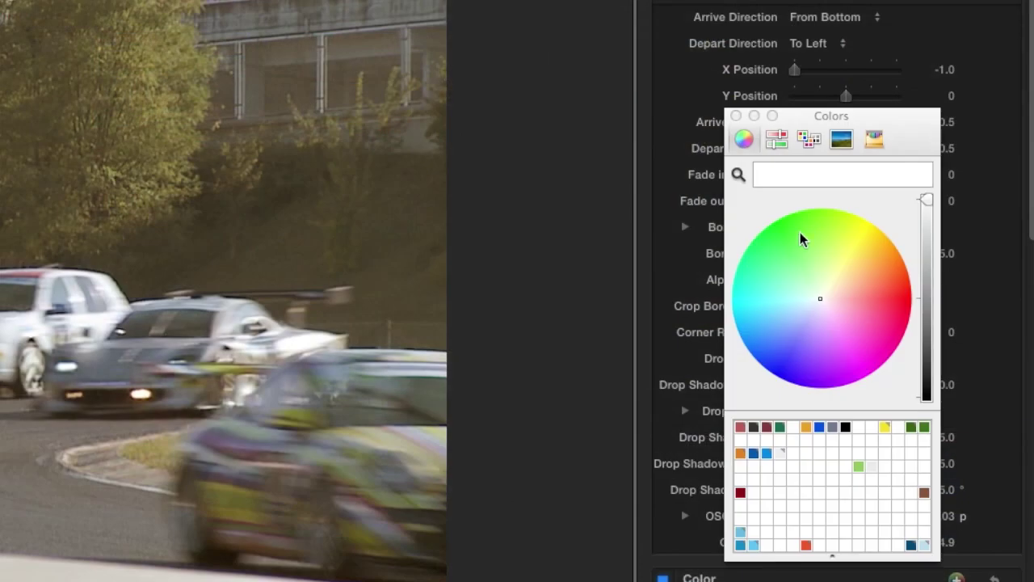
left_click(753, 454)
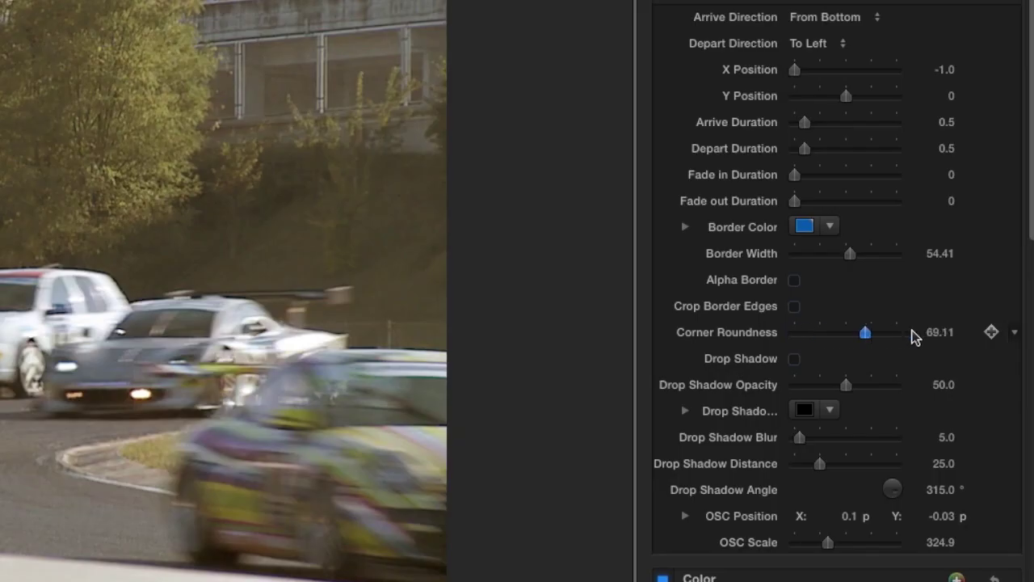
- Test corner roundness, enable Crop Border Edges, enlarge and lower the left image, and play it
left_click_drag(914, 336, 1015, 337)
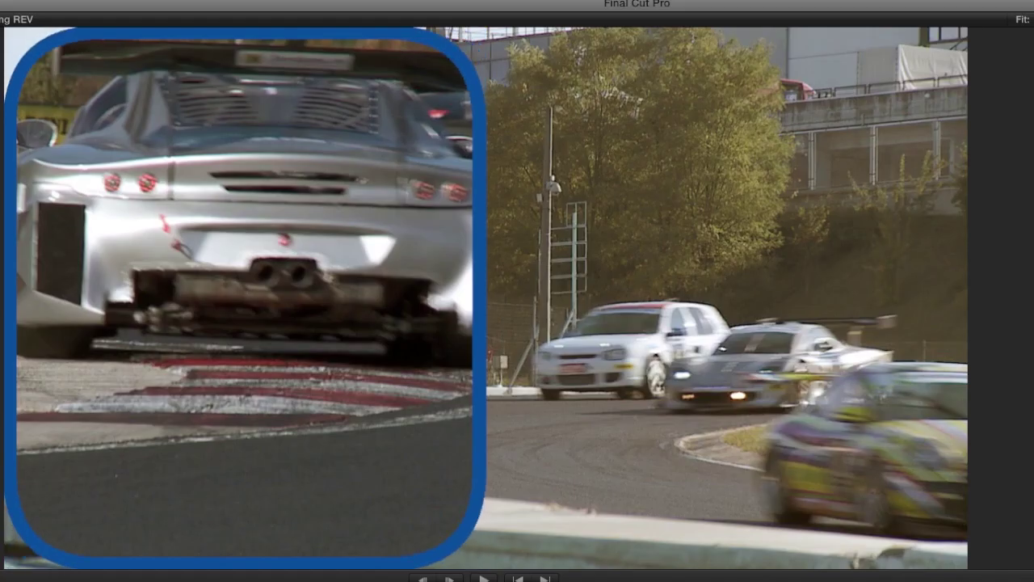
left_click(795, 306)
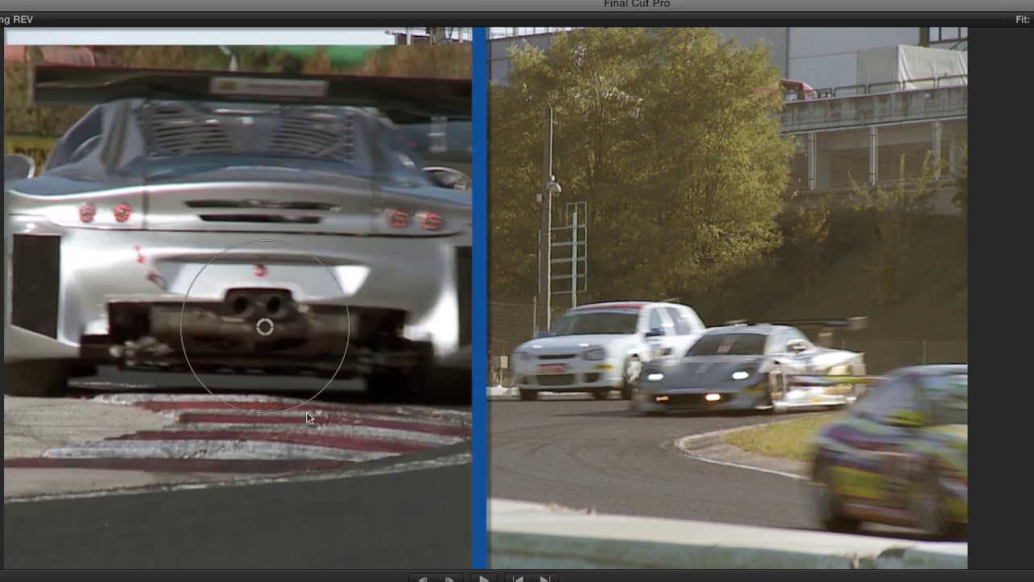
left_click_drag(306, 411, 315, 409)
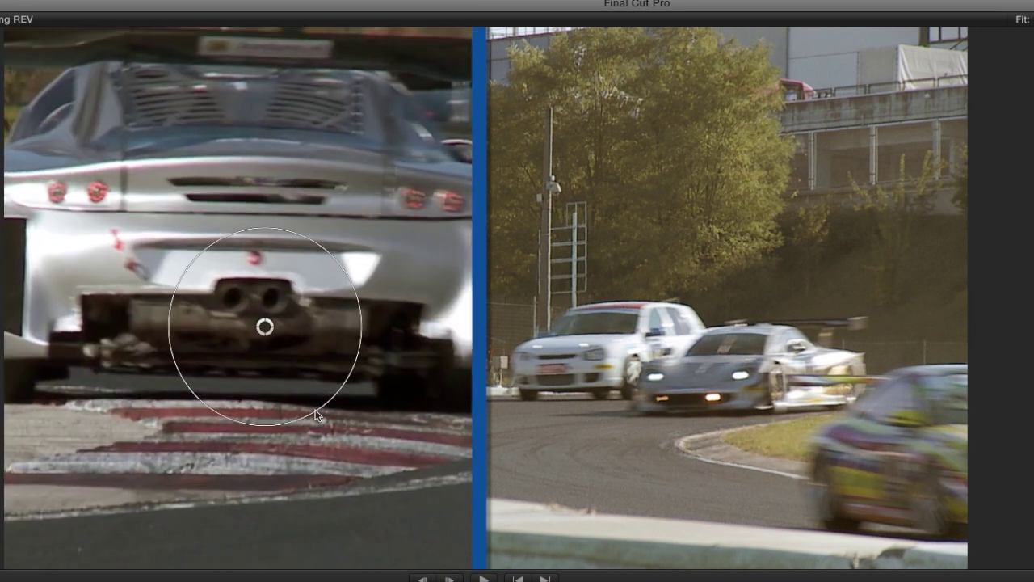
mouse_move(263, 320)
left_mouse_down()
mouse_move(269, 379)
mouse_move(270, 328)
left_mouse_up()
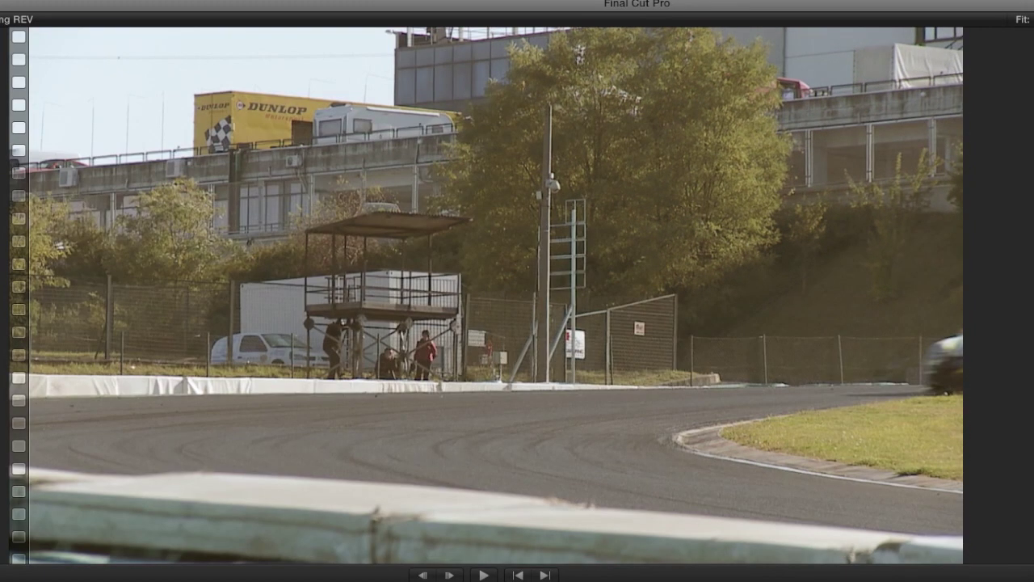
key("space")
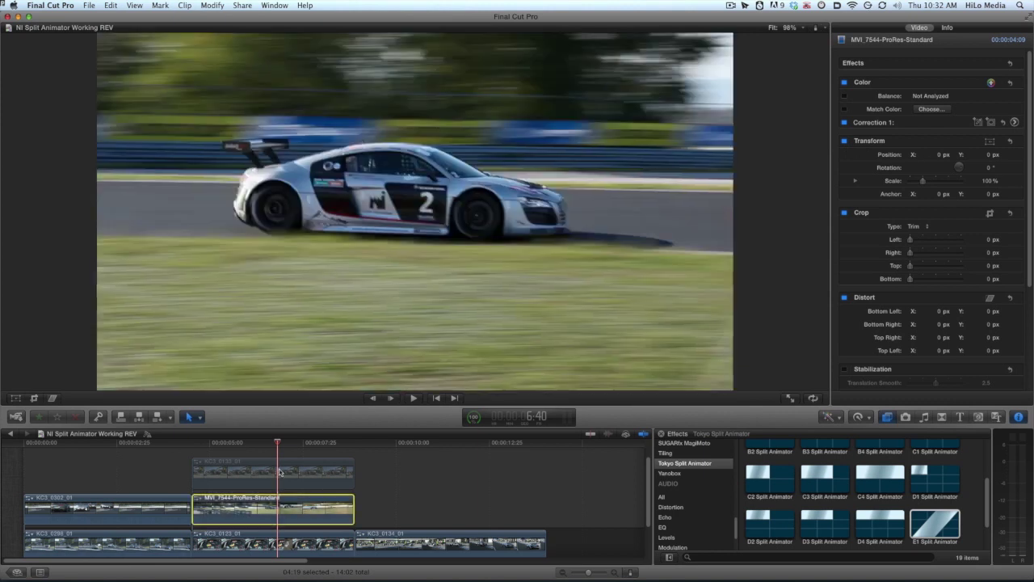
- Apply E1 Split Animator to KC3_0133_01, try Layout B, then return to Layout A
left_click(280, 472)
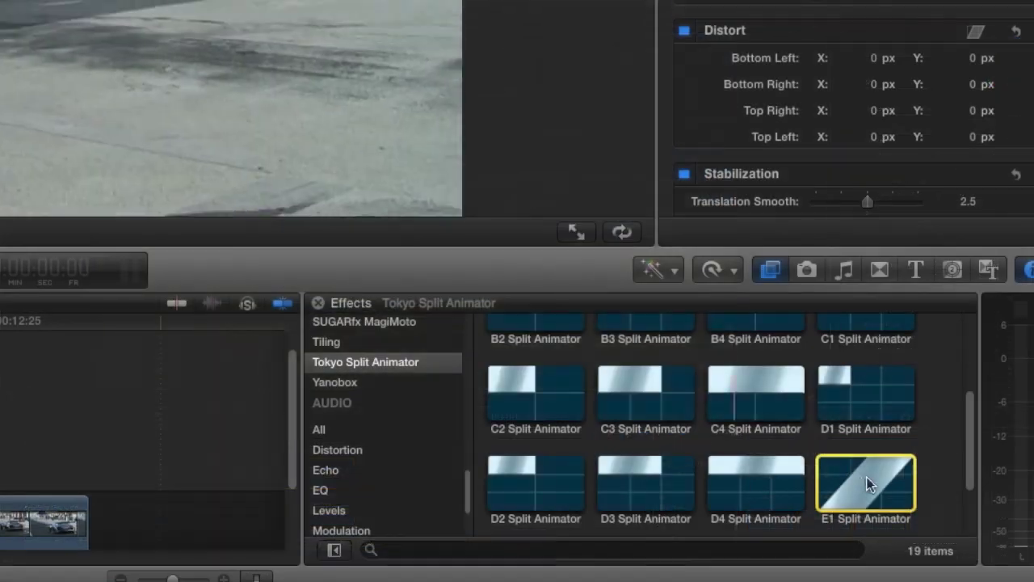
left_click_drag(935, 521, 339, 509)
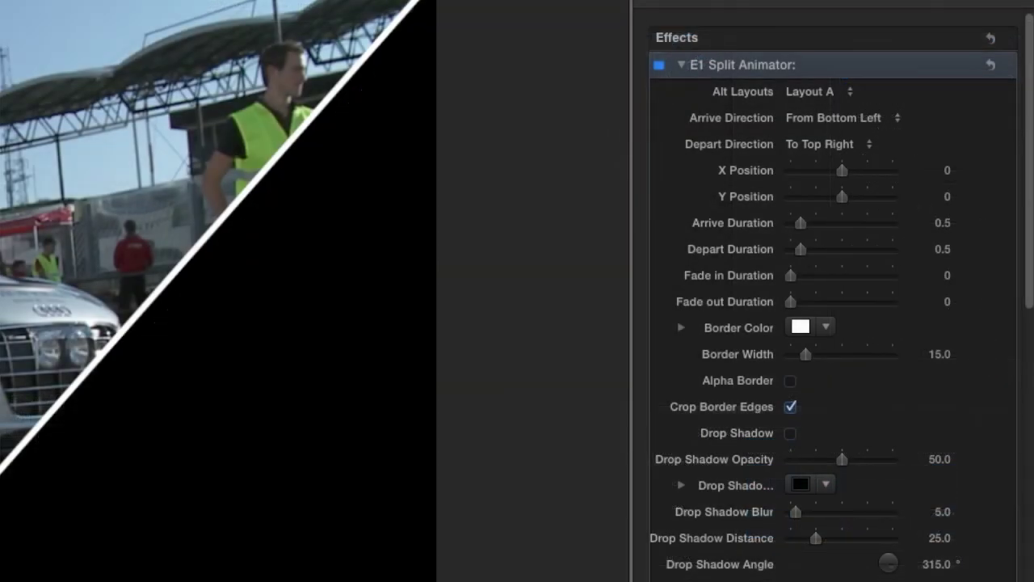
left_click(854, 90)
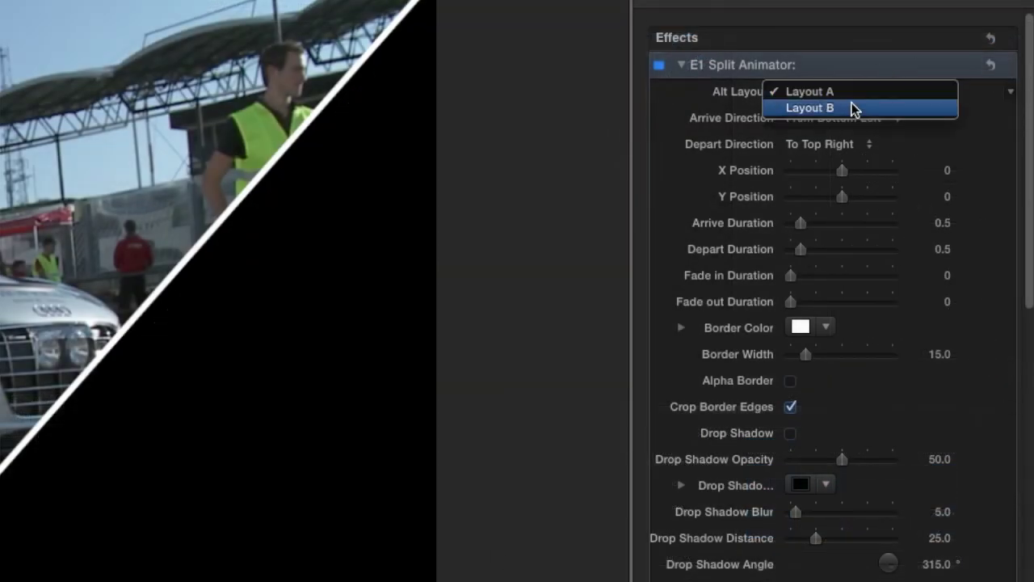
left_click(852, 109)
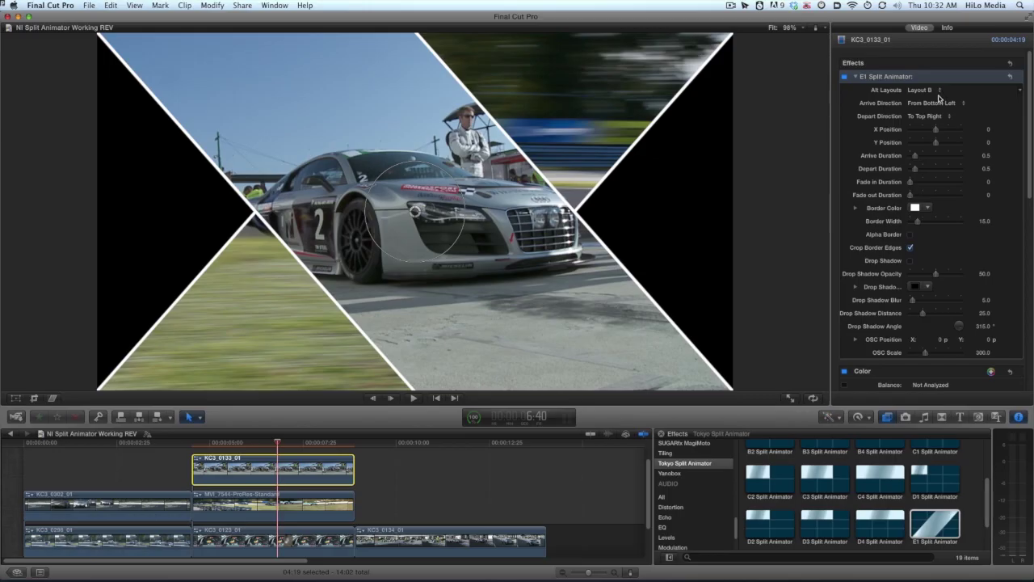
left_click(842, 92)
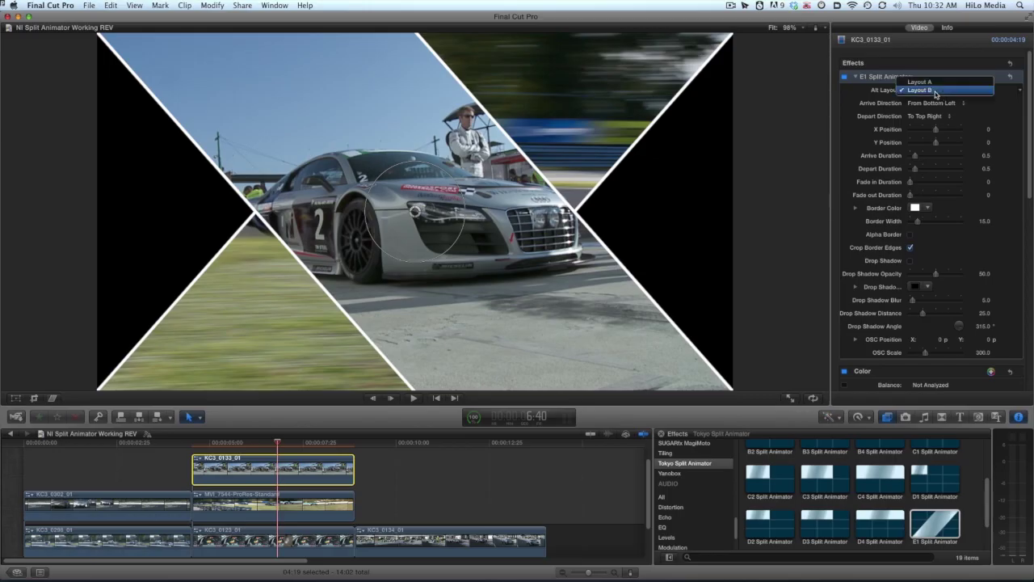
left_click(935, 82)
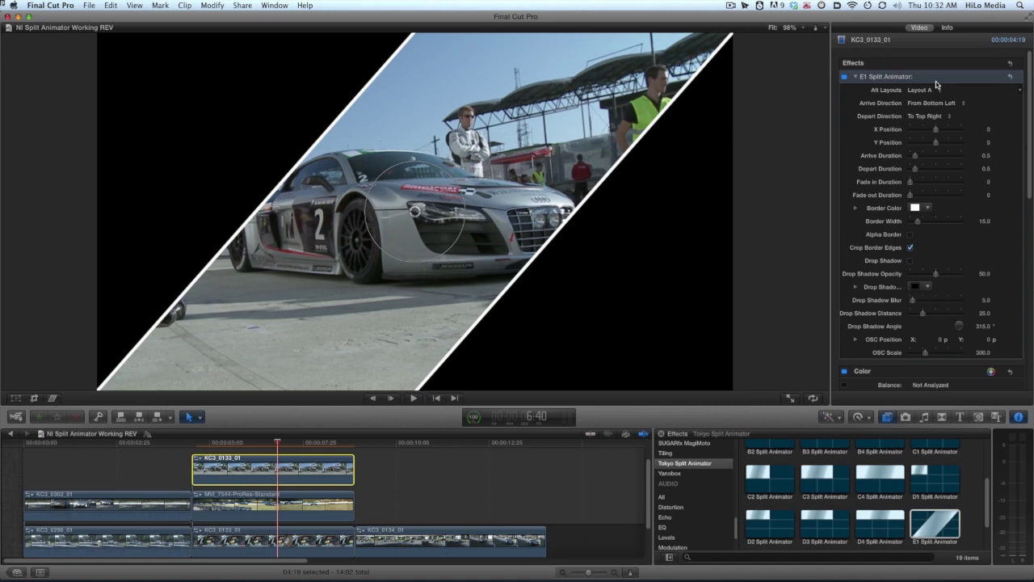
- Set the E1 Split Animator X Position to -1.0, shifting the diagonal strip left
left_click_drag(935, 130, 895, 134)
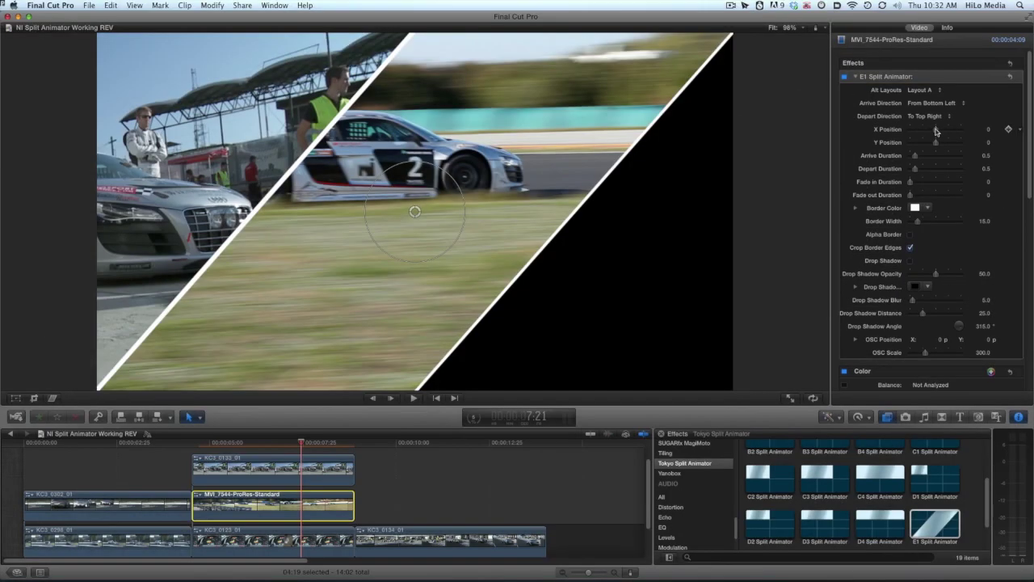
left_click_drag(840, 175, 945, 173)
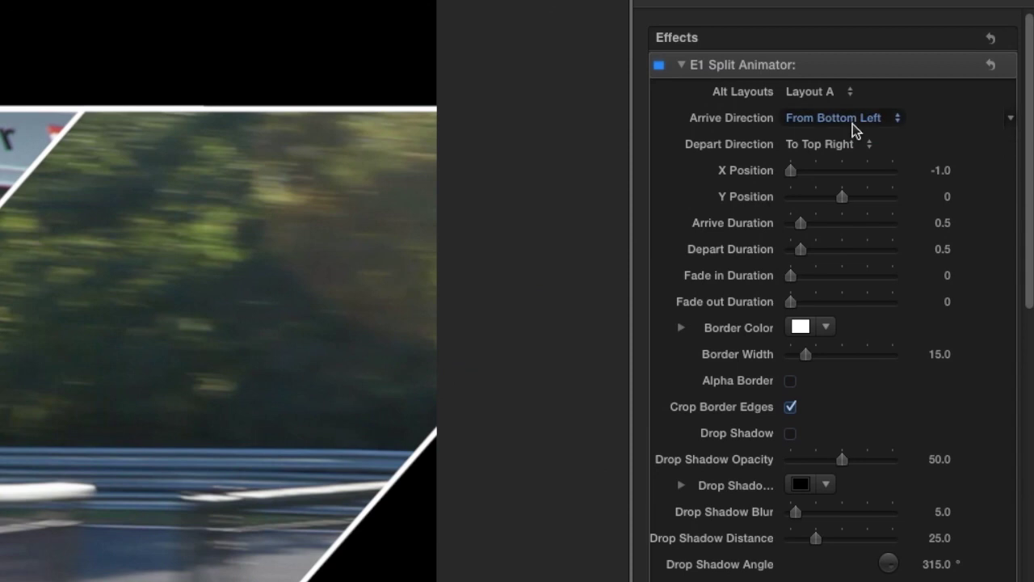
left_click(853, 122)
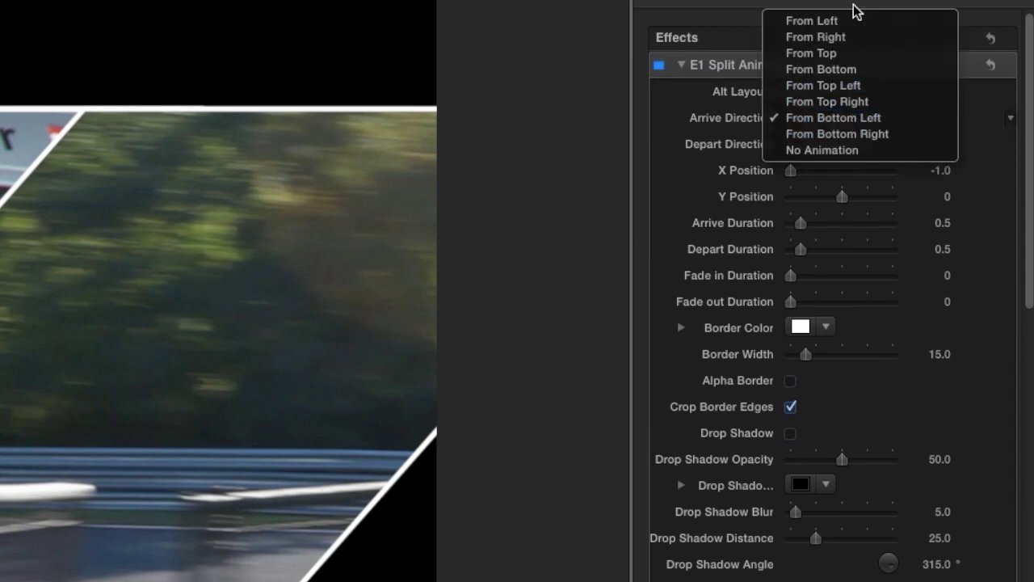